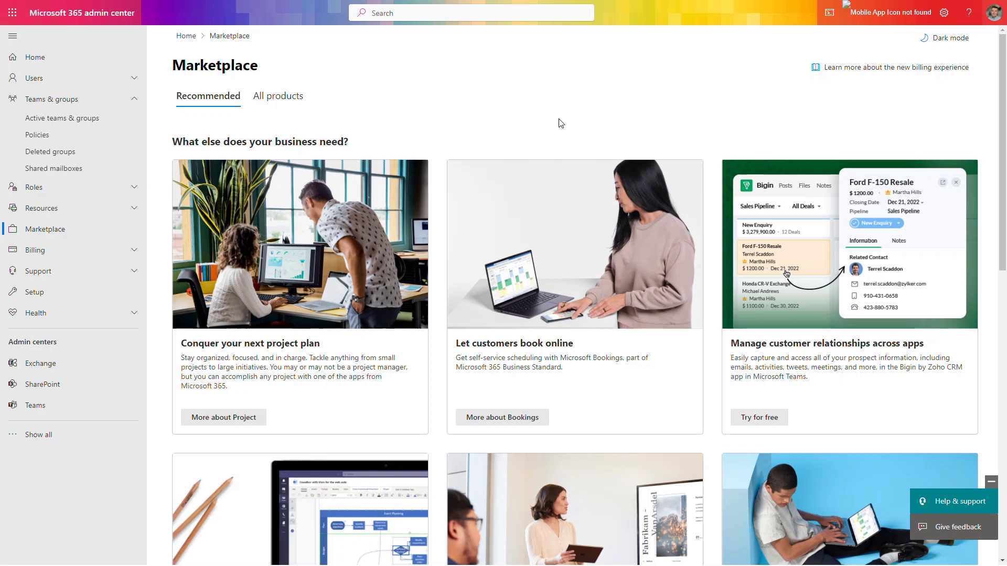
- Switch to Calculator and multiply 2000 by 10
key("XF86Calculator")
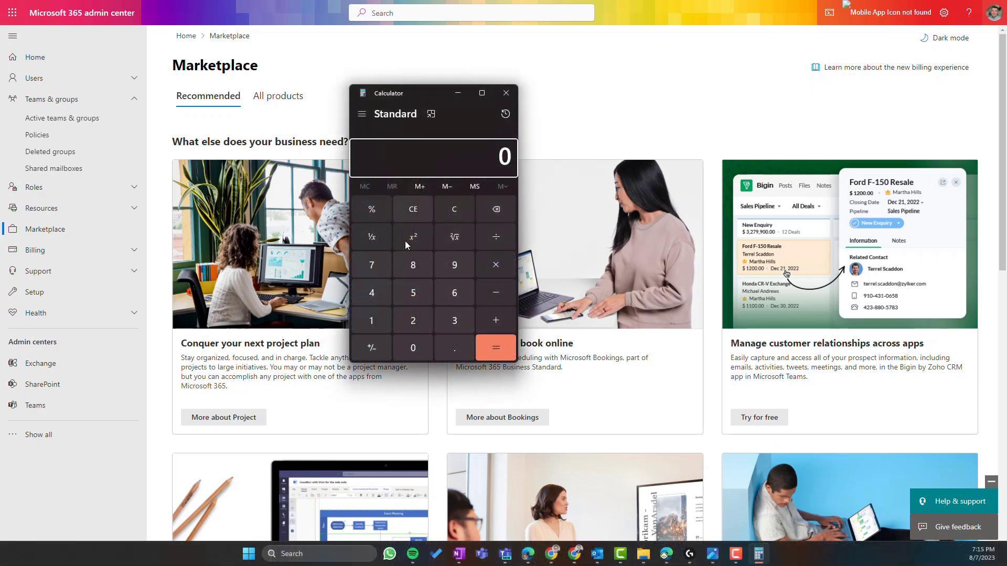
left_click(413, 322)
left_click(415, 346)
double_click(414, 346)
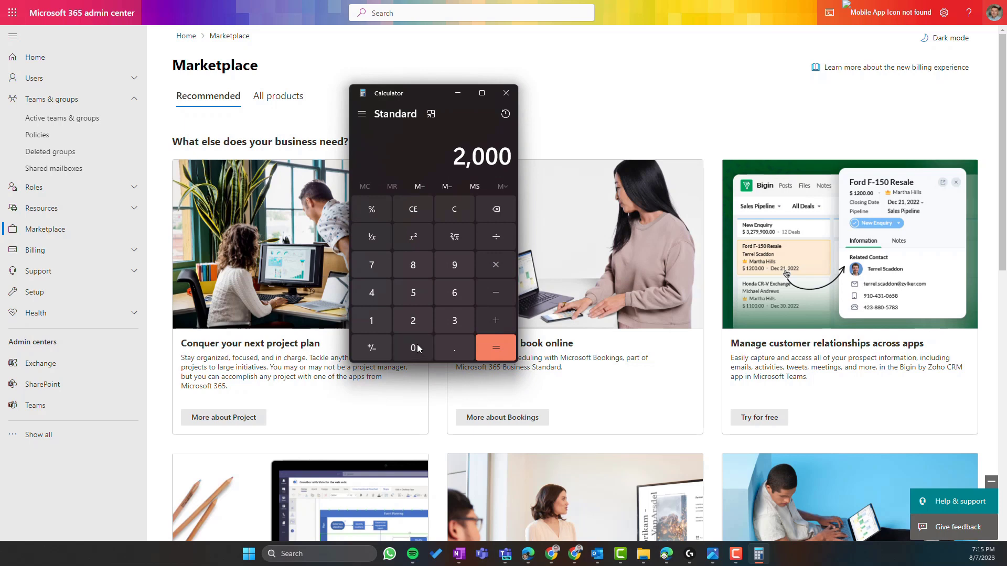
key("asterisk")
left_click(378, 324)
left_click(413, 348)
left_click(499, 348)
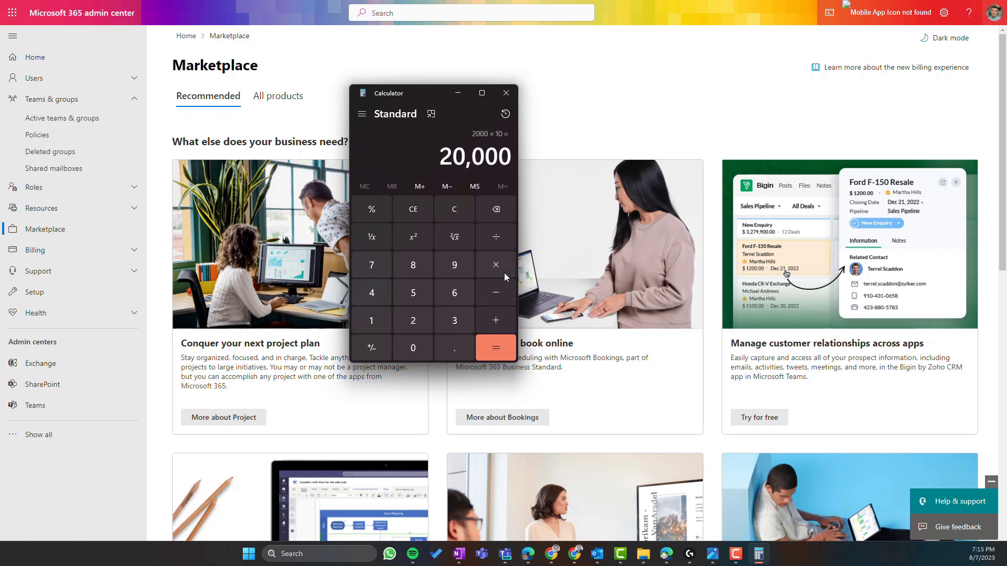
- Multiply the calculated result by 1024 and minimize Calculator
left_click(504, 270)
left_click(371, 323)
left_click(412, 344)
left_click(413, 320)
left_click(371, 292)
left_click(495, 349)
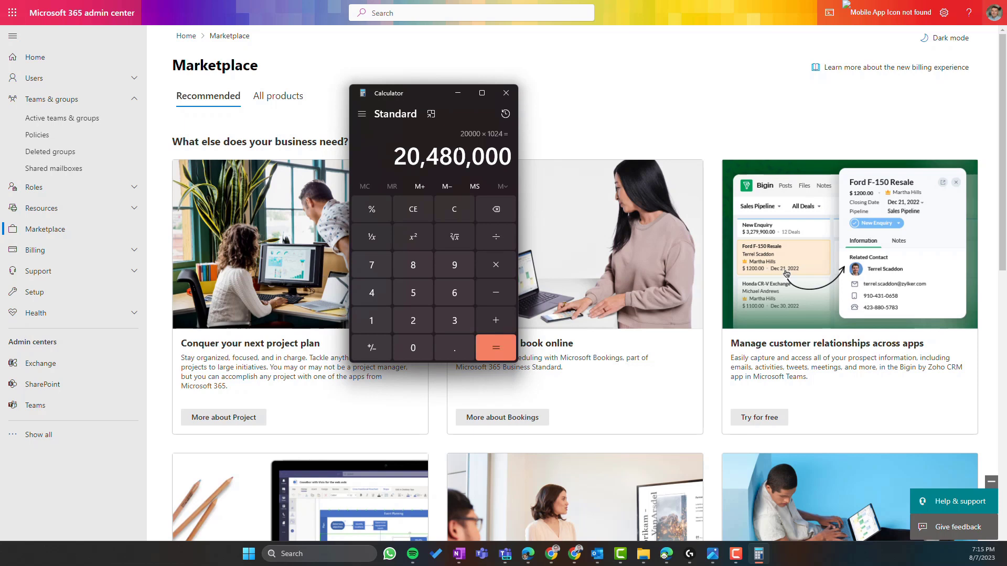
left_click(458, 93)
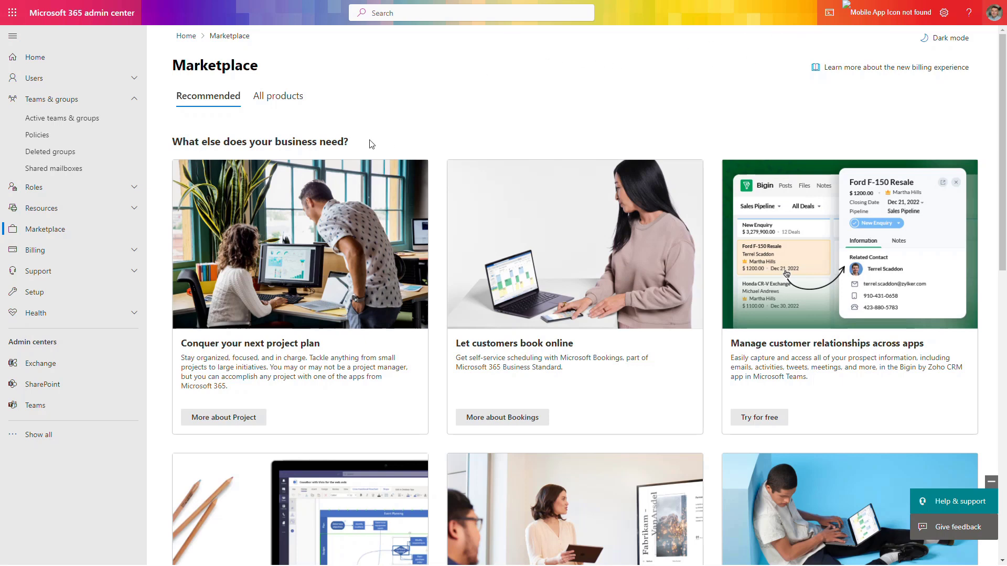
- Examine the Office 365 Extra File Storage price among the Microsoft 365 Business Standard add-ons in the product marketplace
left_click(288, 100)
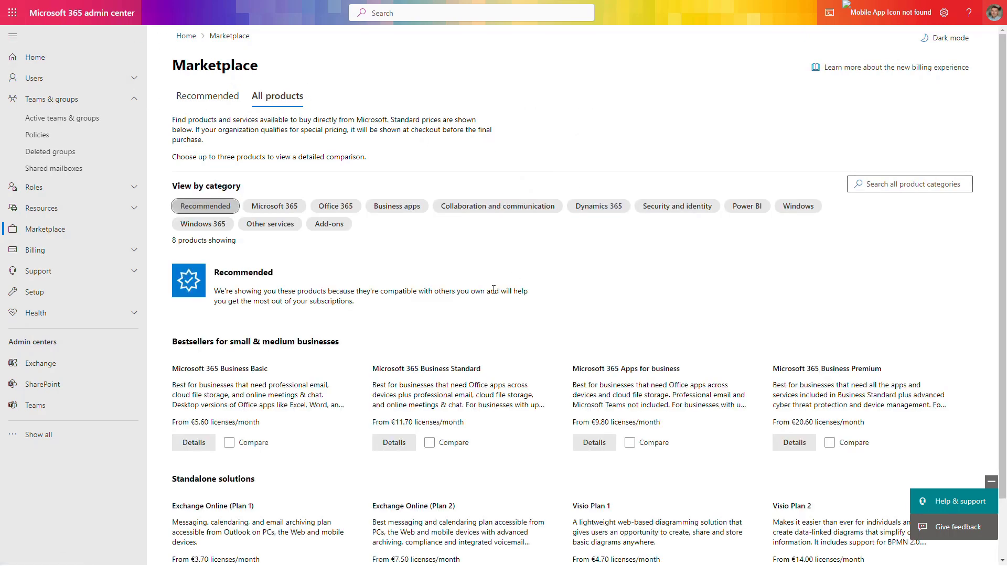
left_click(395, 444)
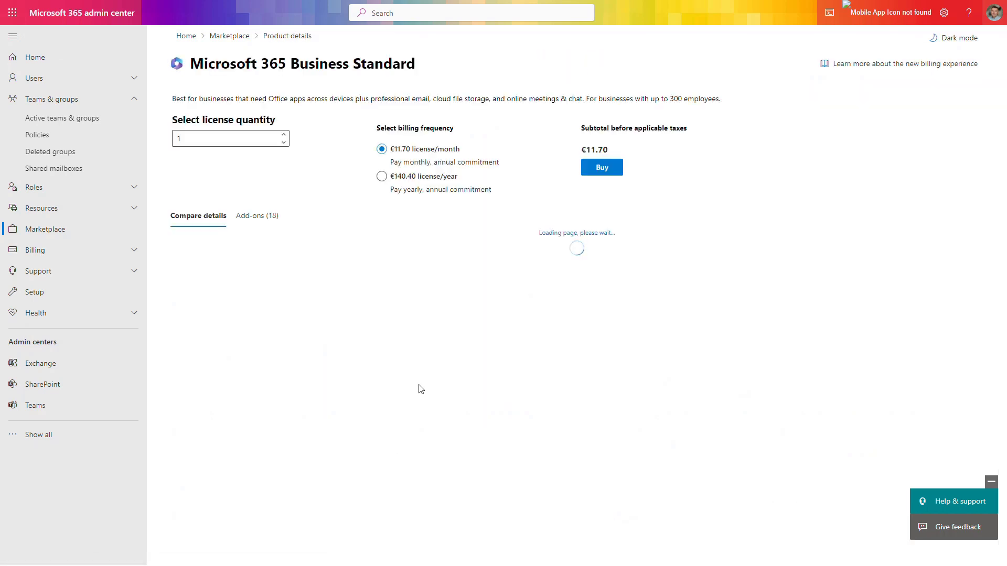
left_click(273, 221)
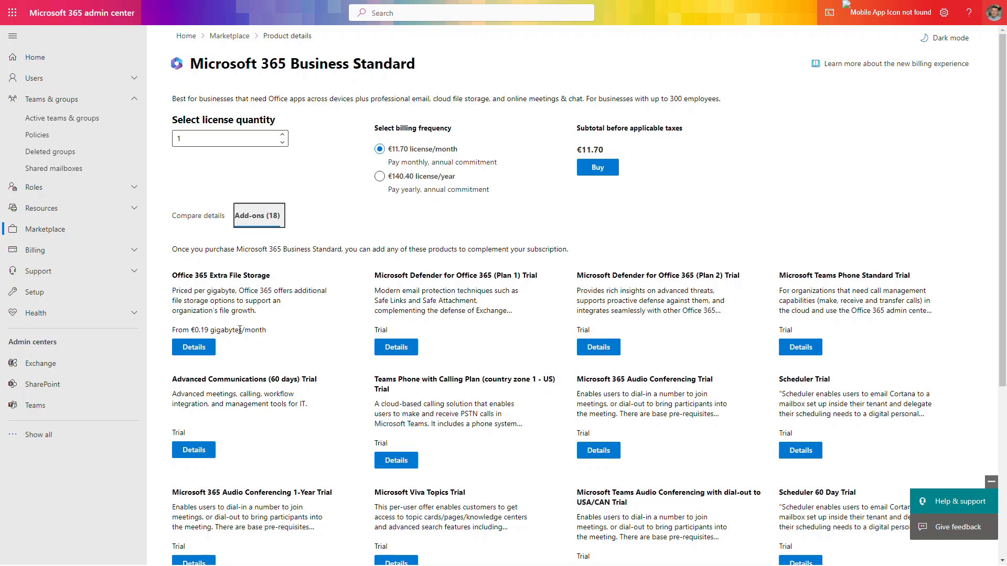
left_click(240, 329)
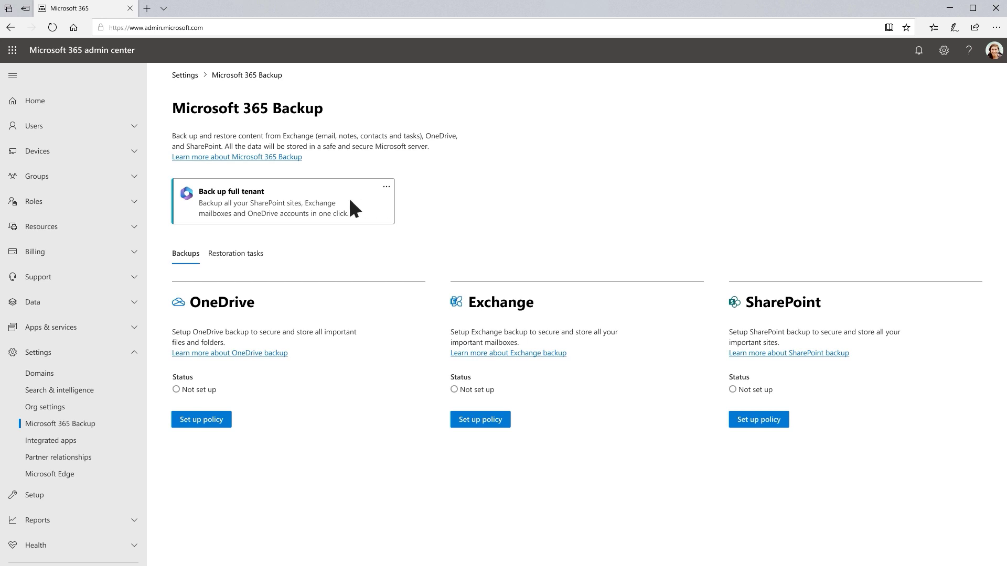
- Back up the full tenant in Microsoft 365 Backup and start a restore of Exchange mailbox content
left_click(197, 201)
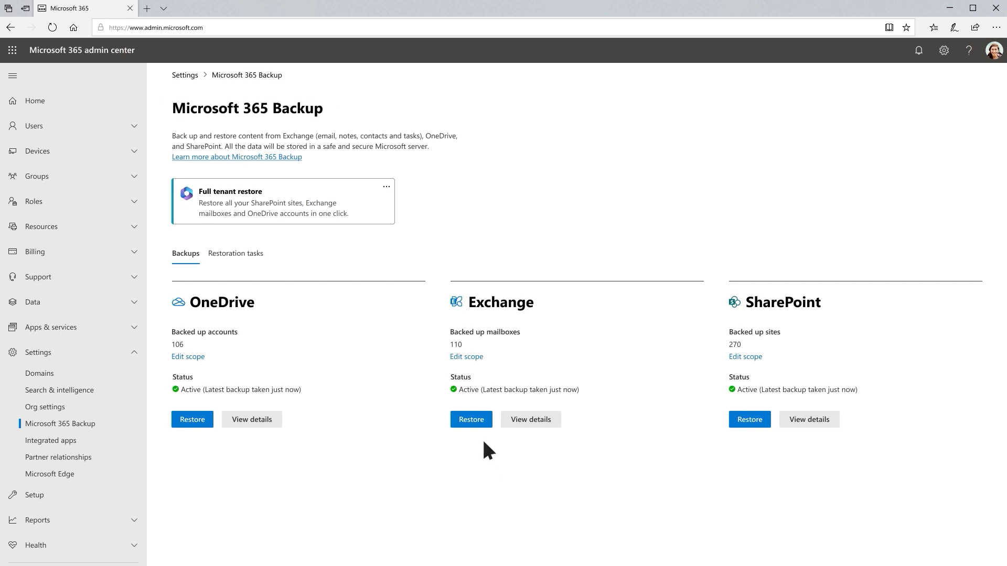
left_click(471, 420)
left_click(294, 199)
left_click(307, 549)
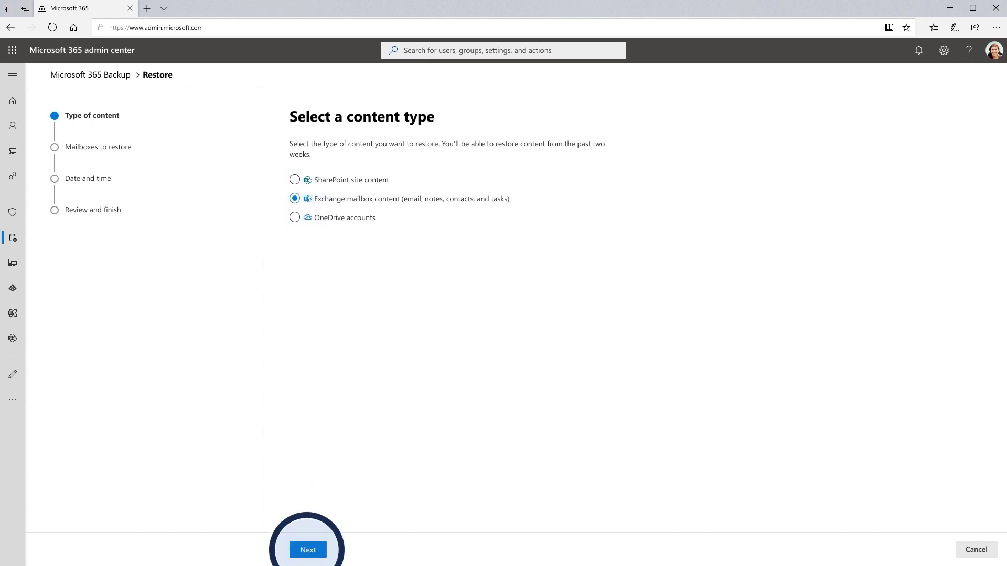
- Add all listed mailboxes to the restore and proceed to the content scope
left_click(296, 210)
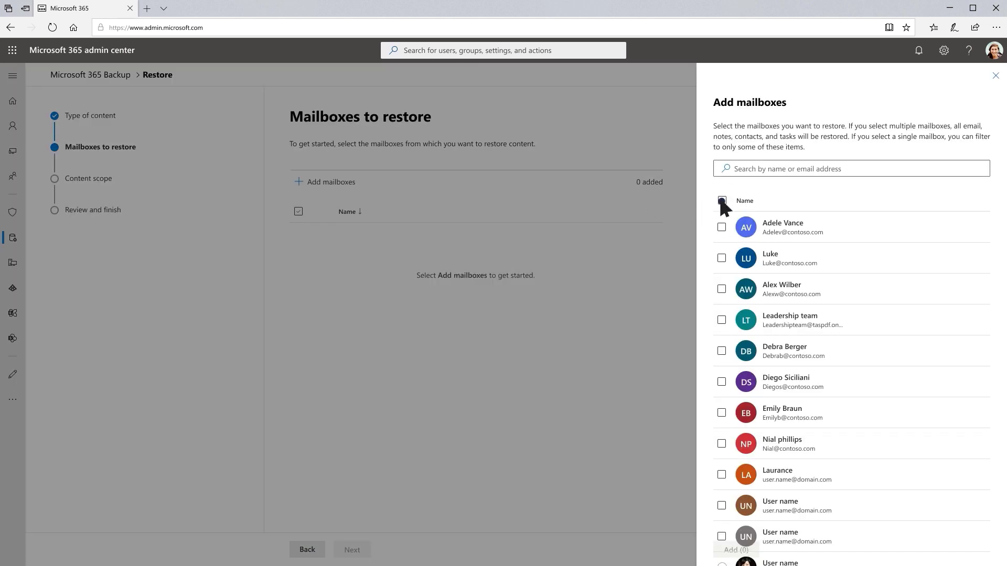
left_click(721, 201)
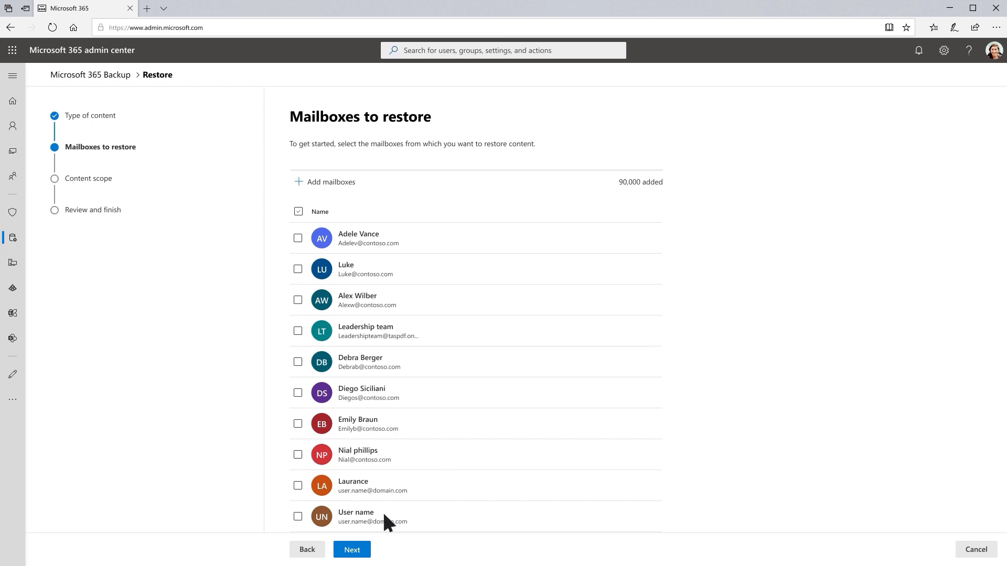
left_click(352, 550)
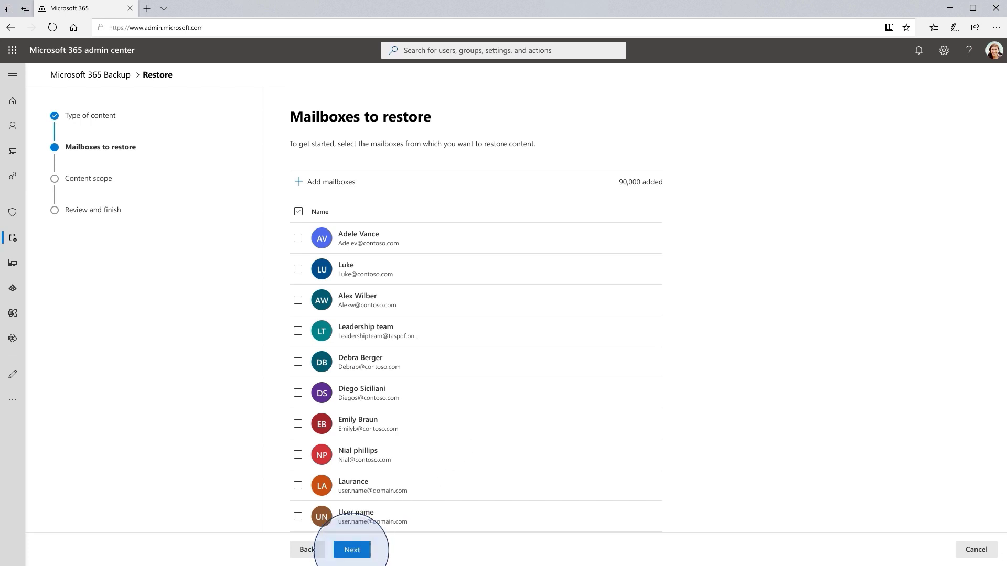
- Set the restore point to 31 March 2022 with a time of day and submit the mailbox restore
left_click(496, 220)
left_click(378, 342)
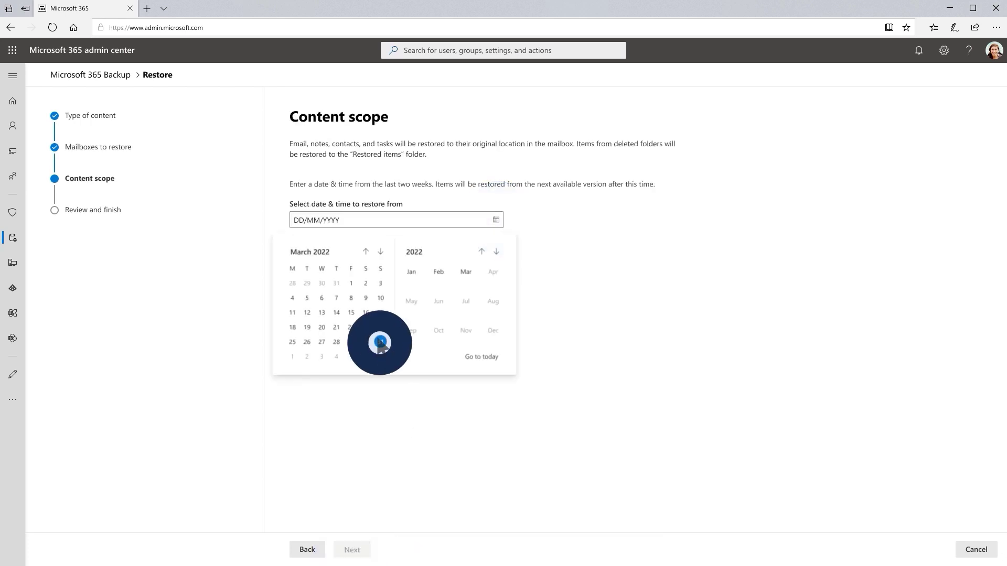
left_click(496, 243)
left_click(448, 393)
left_click(352, 550)
left_click(376, 548)
left_click(307, 548)
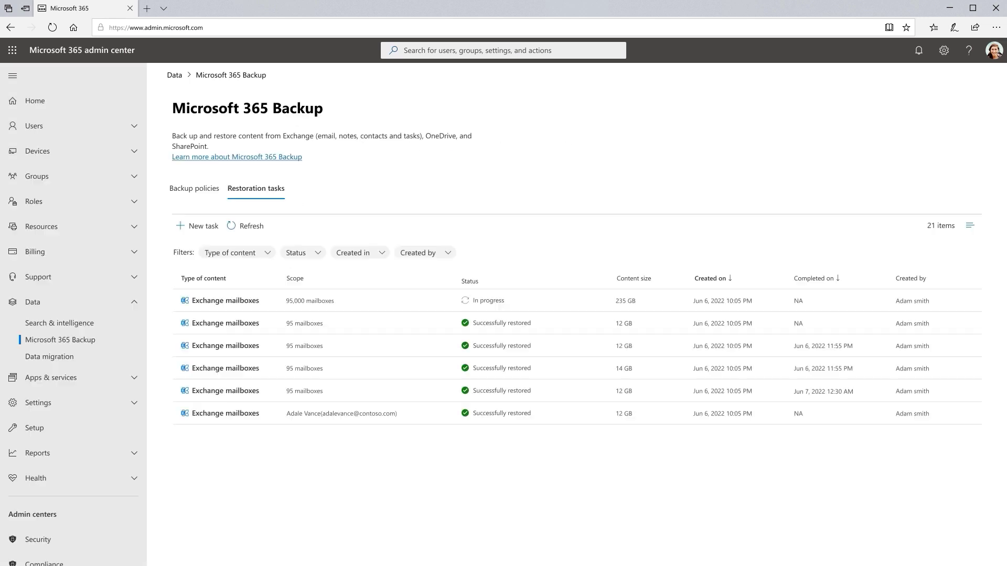